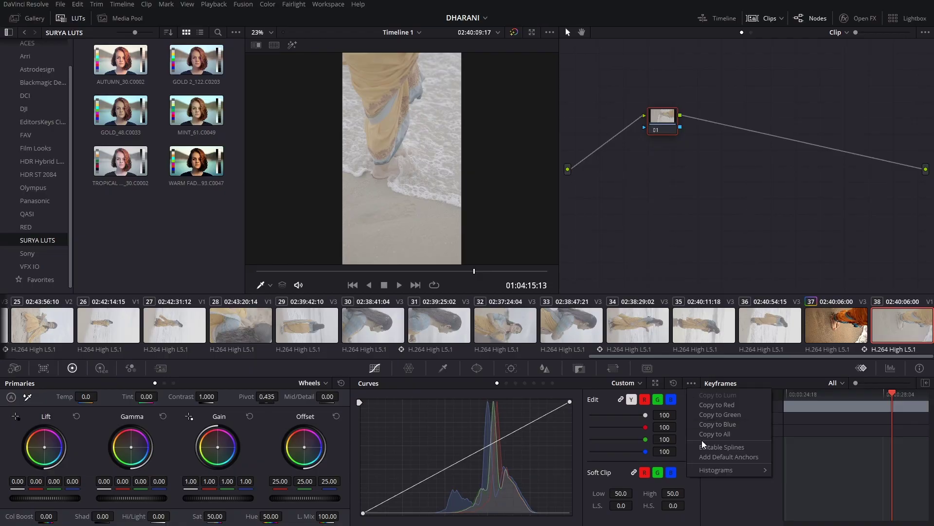
# Switch the curve histogram to Input, then test the black point and return it to its corner.
pyautogui.moveTo(702, 473)
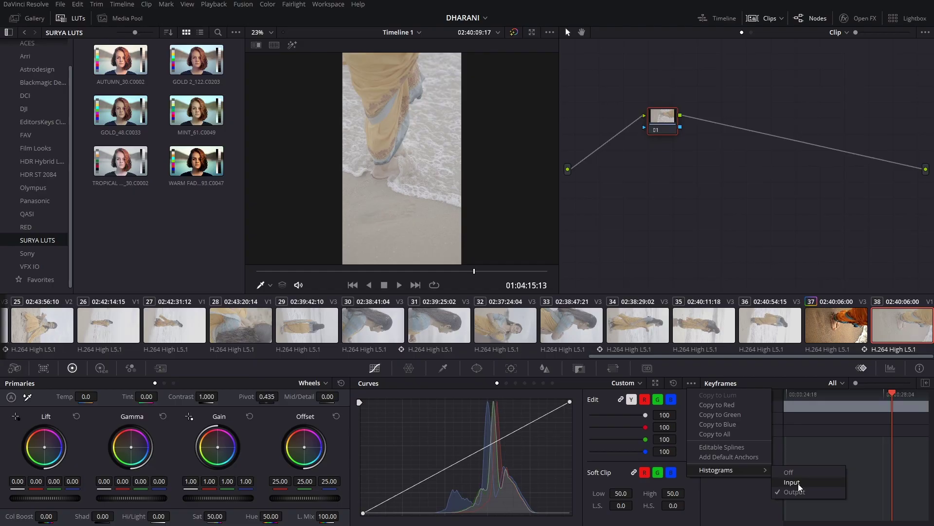
pyautogui.click(792, 482)
pyautogui.moveTo(364, 519); pyautogui.dragTo(417, 513)
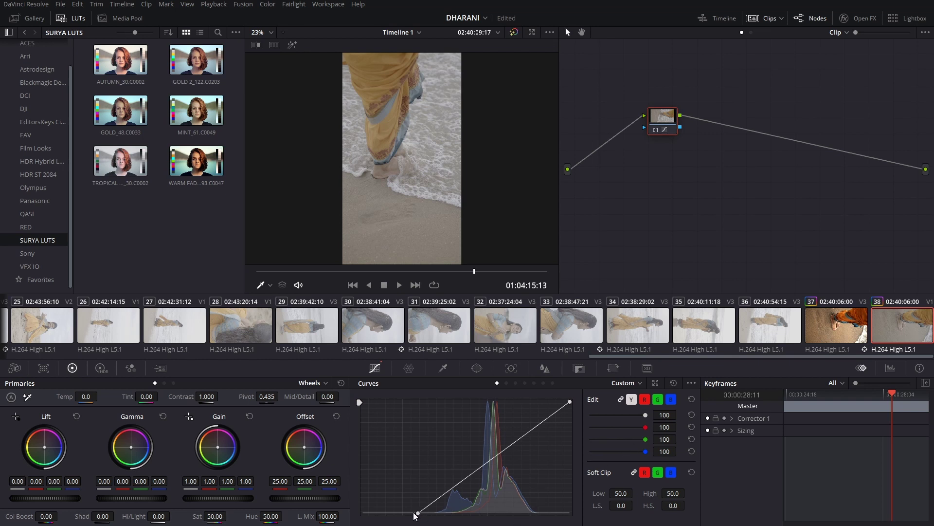
pyautogui.moveTo(418, 513); pyautogui.dragTo(363, 513)
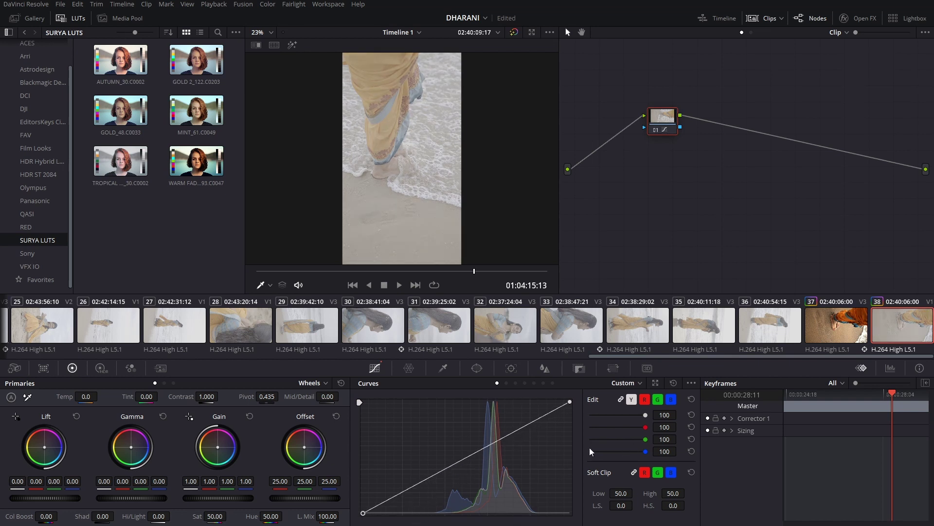
pyautogui.click(693, 386)
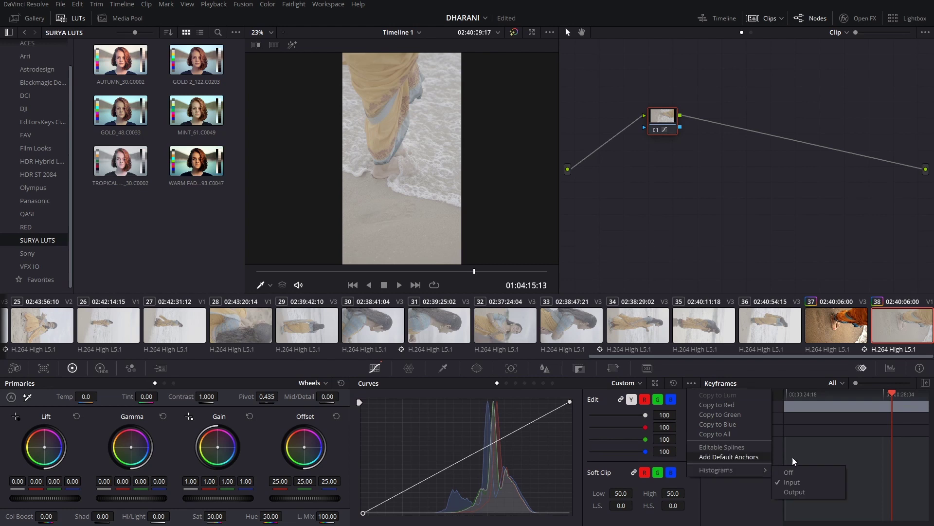
pyautogui.click(794, 491)
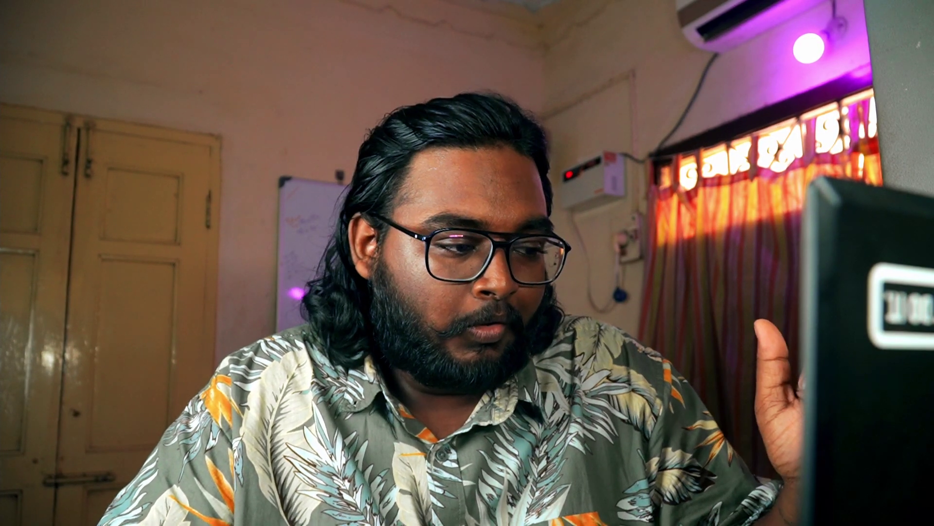
# Drag the custom luma curve's black point right along the bottom edge to deepen the shadows.
pyautogui.moveTo(363, 512); pyautogui.dragTo(421, 513)
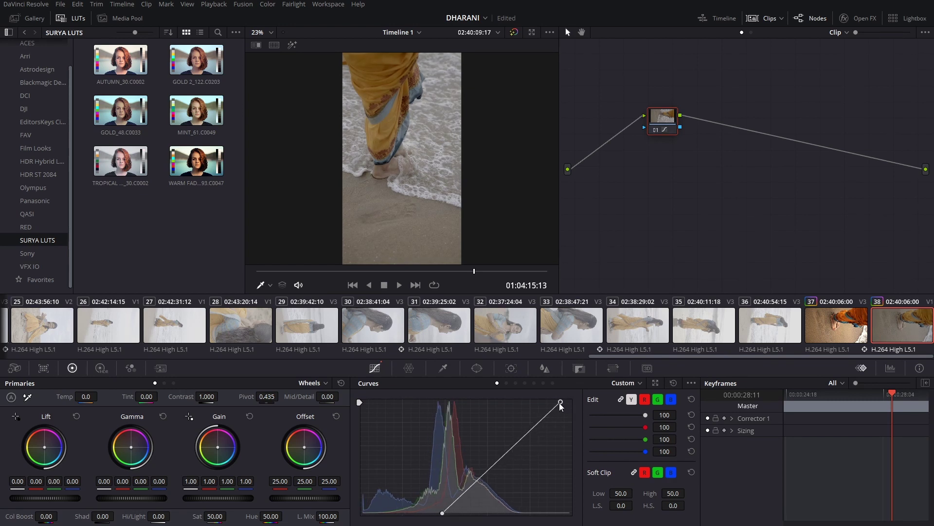
# Pull the curve's white point inward, then toggle node 01 off and on to compare before and after.
pyautogui.moveTo(545, 404); pyautogui.dragTo(532, 407)
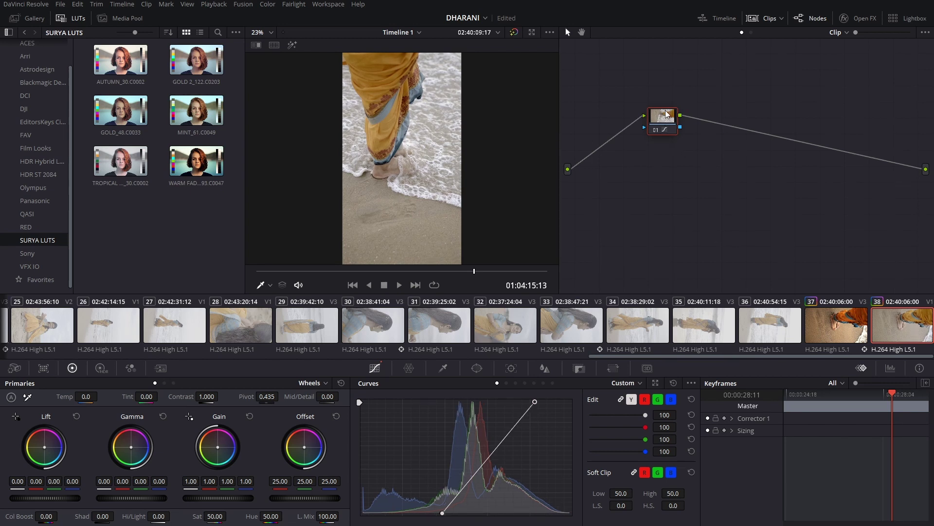
pyautogui.hotkey('ctrl', 'd')
pyautogui.hotkey('ctrl', 'd')
pyautogui.hotkey('ctrl', 'd')
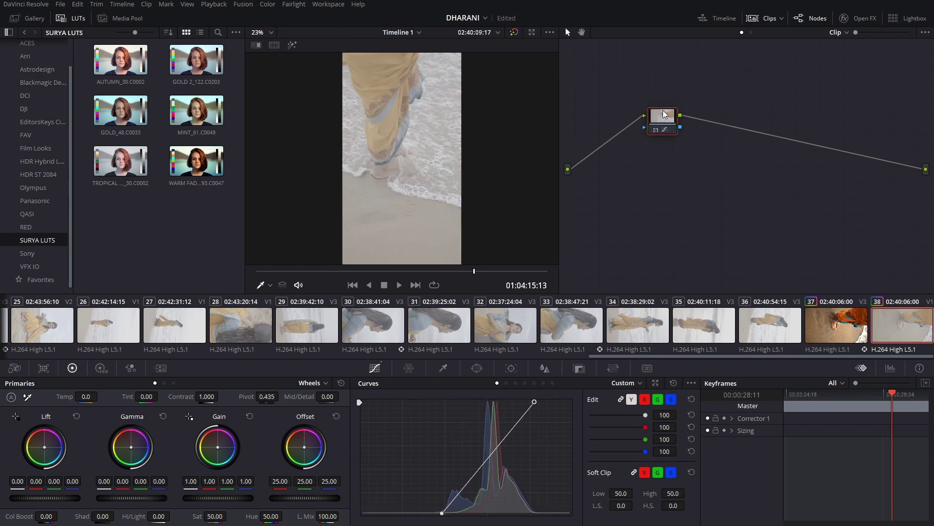
pyautogui.hotkey('ctrl', 'd')
pyautogui.hotkey('ctrl', 'd')
pyautogui.hotkey('ctrl', 'd')
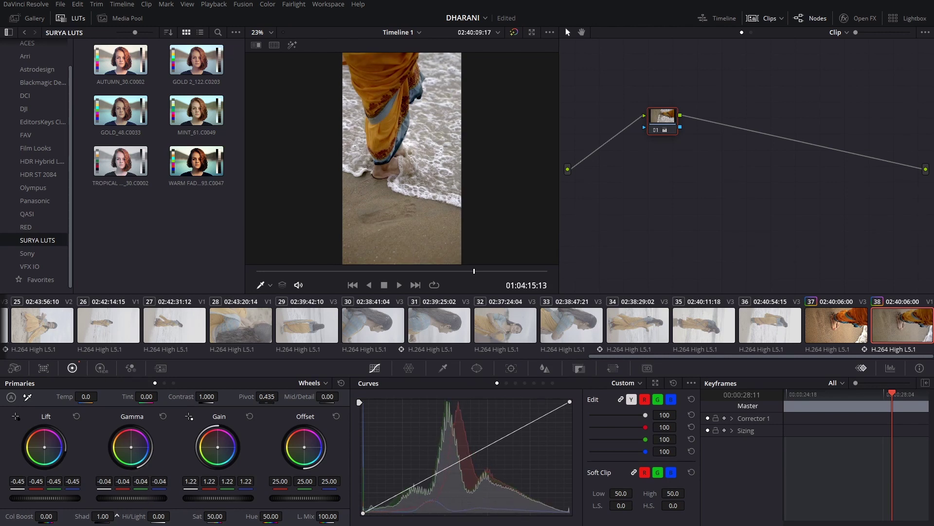
# Raise shadows to 11.50, then add red and yellow Hue vs Hue points and lift orange toward pink-red.
pyautogui.moveTo(103, 516); pyautogui.dragTo(117, 515)
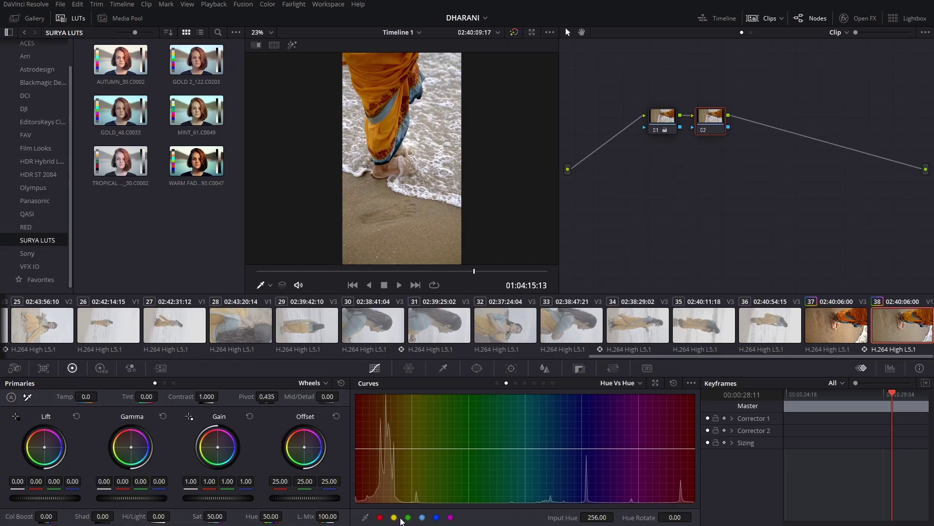
pyautogui.click(381, 517)
pyautogui.click(394, 517)
pyautogui.moveTo(381, 447); pyautogui.dragTo(382, 432)
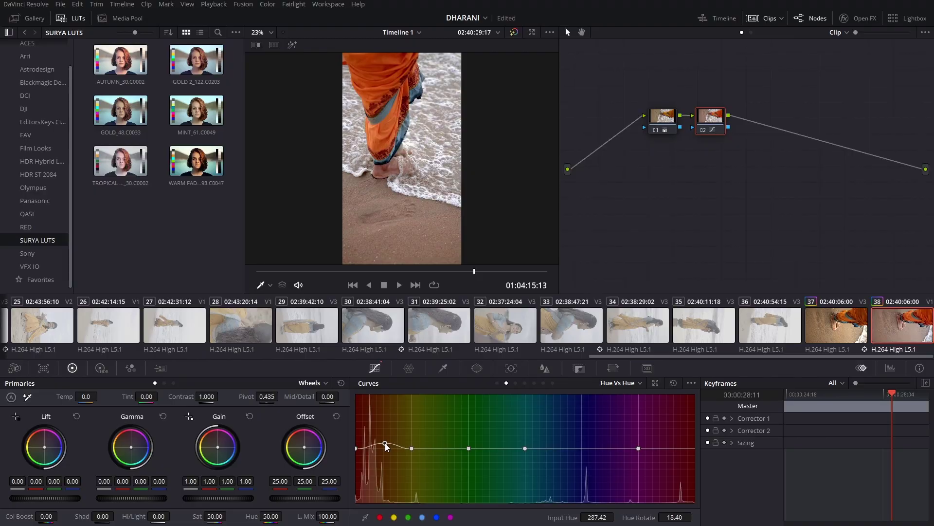
# Ease the saree's Hue Rotate back to 0.80 and switch to the Hue vs Sat curve.
pyautogui.moveTo(384, 445)
pyautogui.mouseDown()
pyautogui.moveTo(411, 437)
pyautogui.moveTo(412, 446)
pyautogui.moveTo(381, 438)
pyautogui.moveTo(374, 448)
pyautogui.moveTo(402, 439)
pyautogui.mouseUp()
pyautogui.click(517, 383)
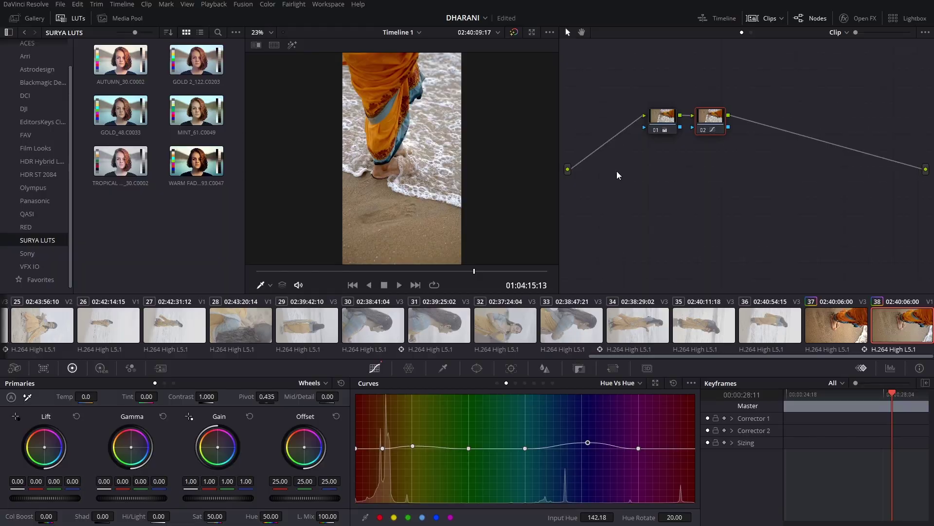
# Add node 03 with a warmer temperature, then node 04 with a custom luma curve darkening the shadows.
pyautogui.hotkey('alt', 's')
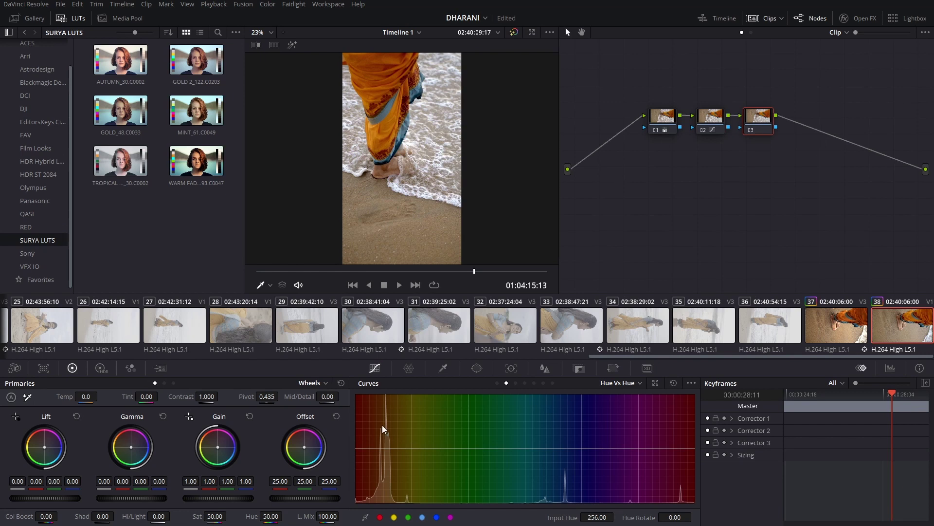
pyautogui.moveTo(86, 396); pyautogui.dragTo(100, 396)
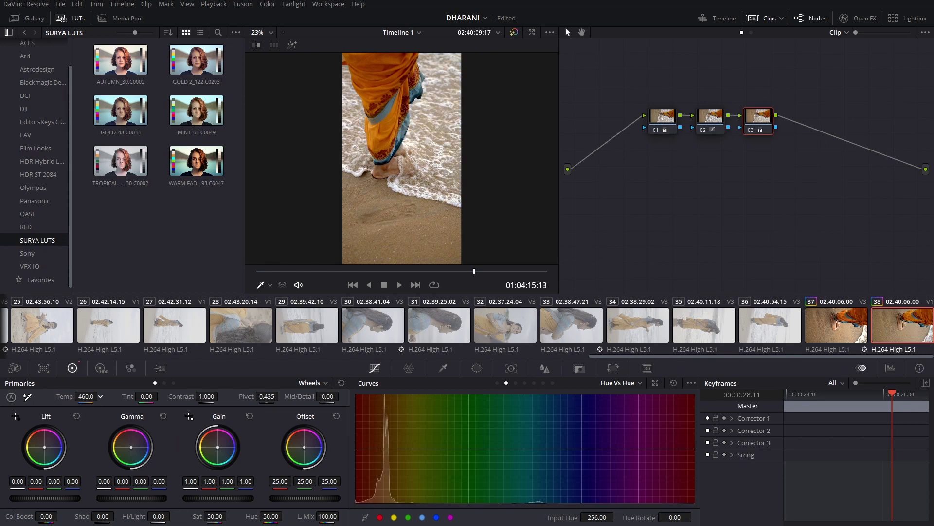
pyautogui.hotkey('alt', 's')
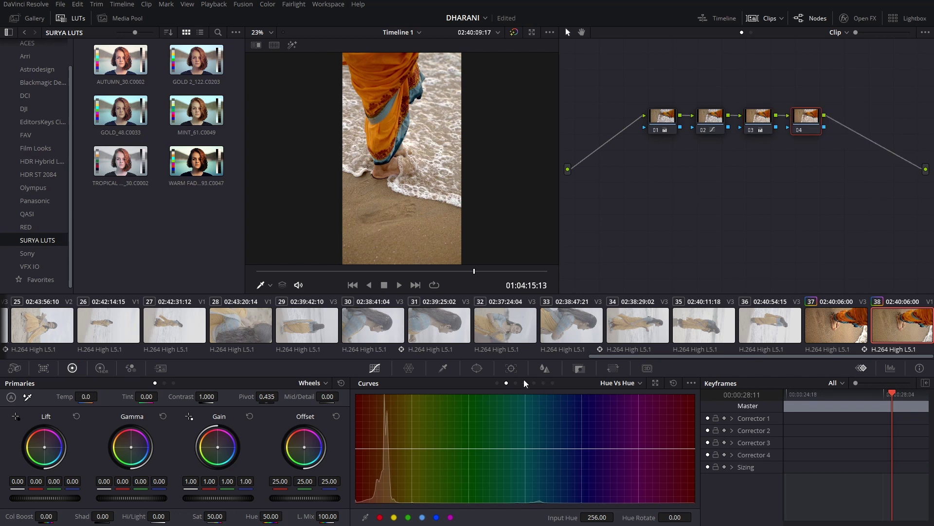
pyautogui.click(497, 383)
pyautogui.moveTo(538, 422); pyautogui.dragTo(531, 422)
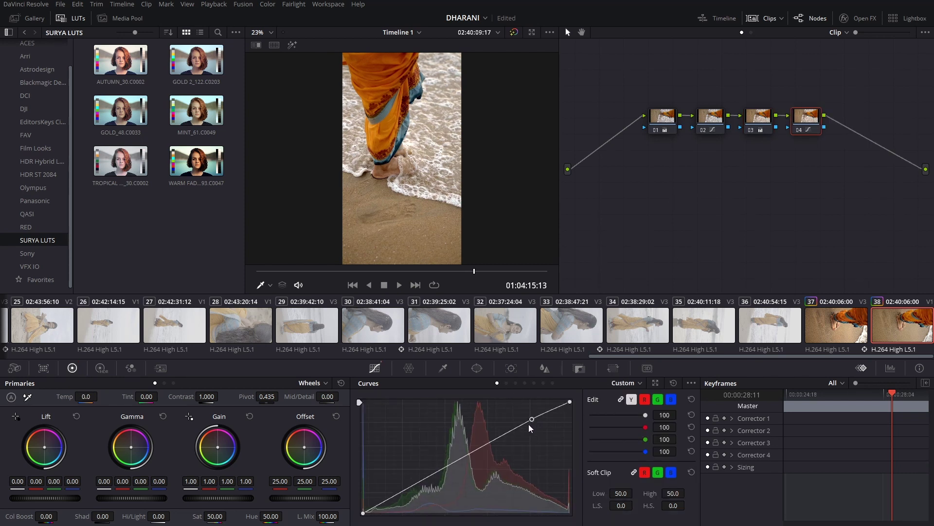
pyautogui.moveTo(359, 402); pyautogui.dragTo(357, 409)
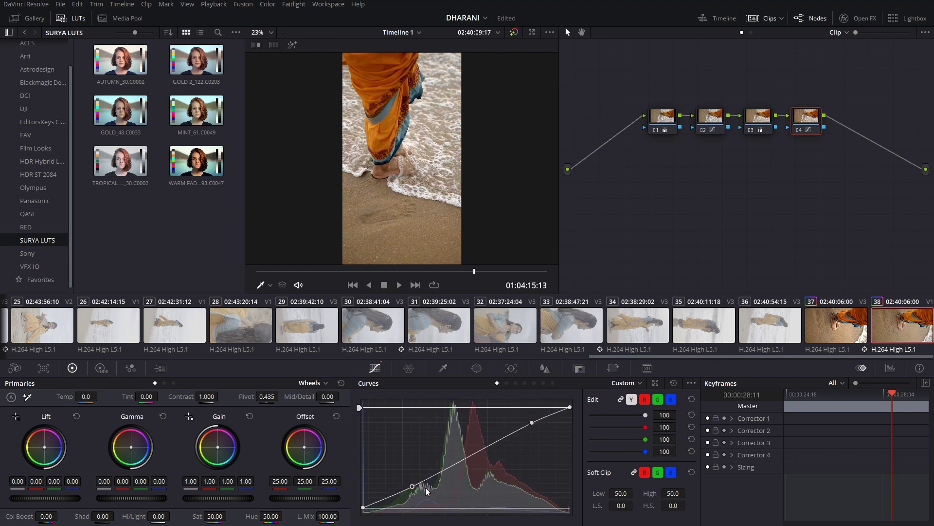
pyautogui.moveTo(413, 488); pyautogui.dragTo(417, 489)
pyautogui.moveTo(463, 459); pyautogui.dragTo(465, 455)
# Lower the saturation of the chosen hue on node 02's Hue vs Sat curve.
pyautogui.click(516, 383)
pyautogui.click(710, 117)
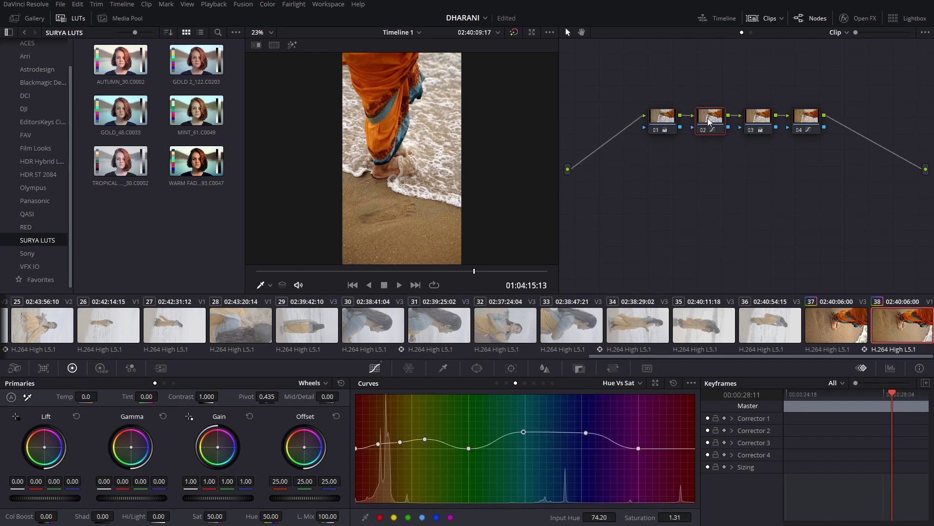
pyautogui.moveTo(404, 442); pyautogui.dragTo(404, 455)
pyautogui.click(525, 383)
# Add node 05 after node 04 and nudge its gain toward blue.
pyautogui.click(807, 115)
pyautogui.hotkey('alt', 's')
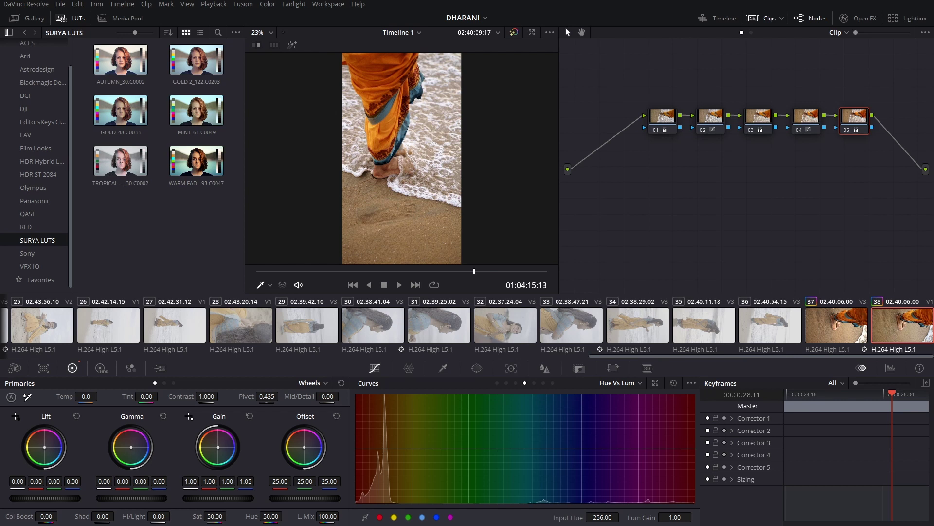
pyautogui.moveTo(218, 447); pyautogui.dragTo(219, 448)
pyautogui.moveTo(652, 158); pyautogui.dragTo(869, 128)
pyautogui.hotkey('ctrl', 'd')
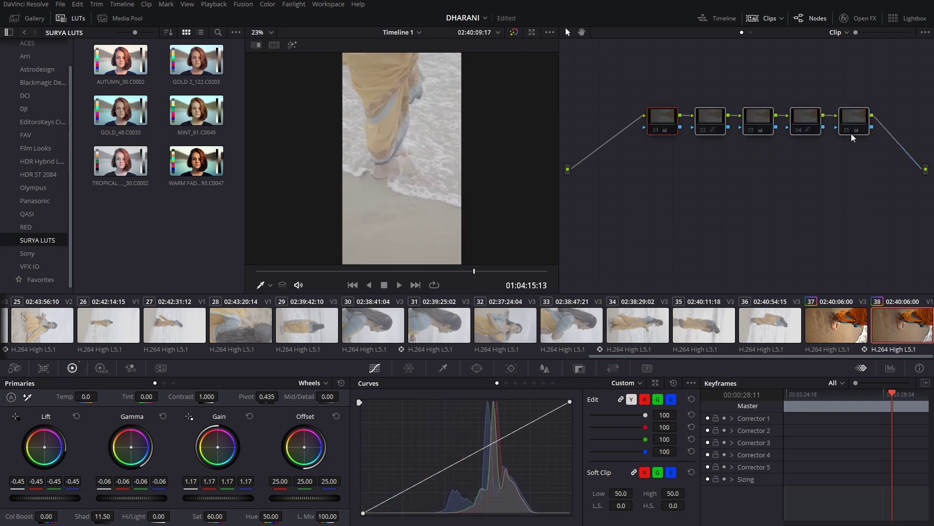
pyautogui.click(650, 194)
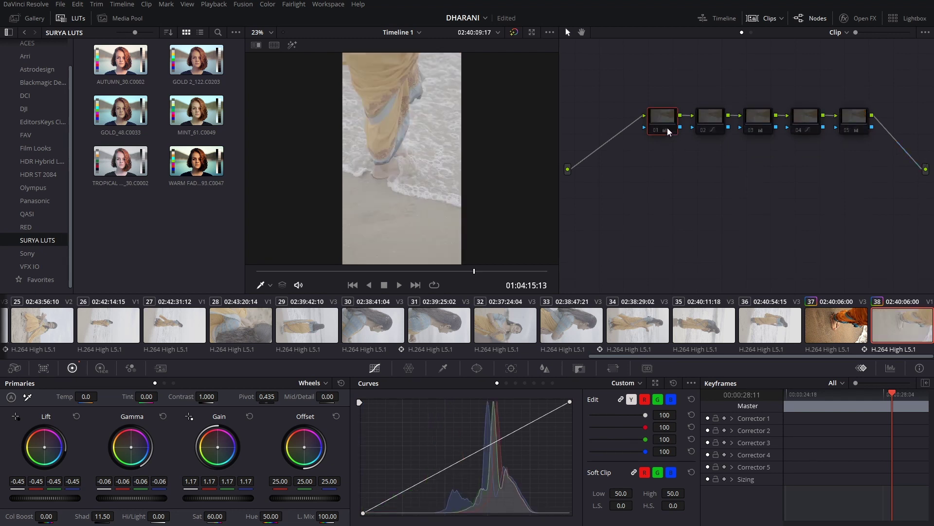
pyautogui.hotkey('ctrl', 'd')
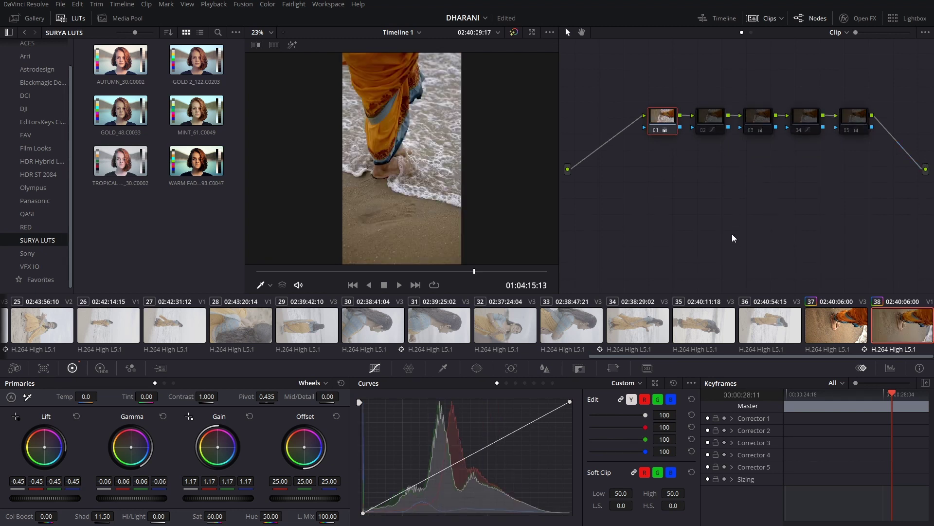
pyautogui.click(717, 117)
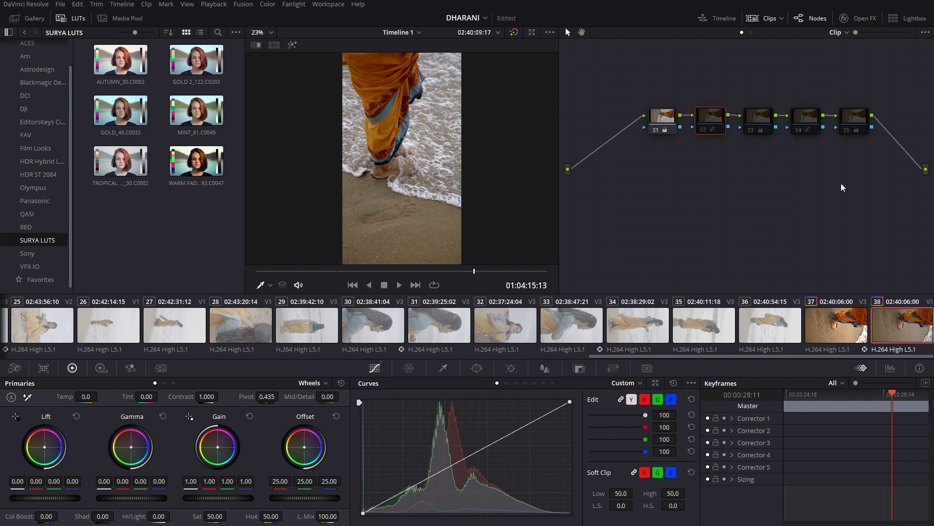
pyautogui.hotkey('ctrl', 'd')
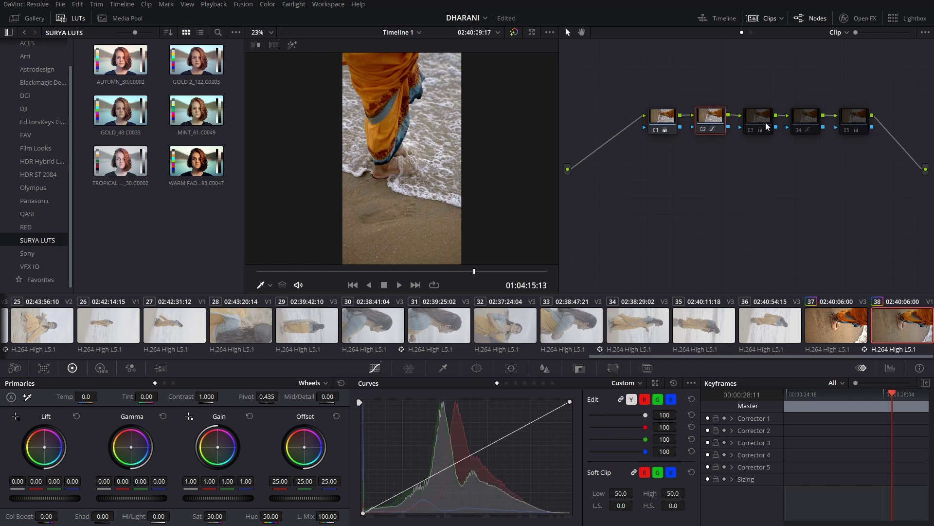
pyautogui.hotkey('ctrl', 'd')
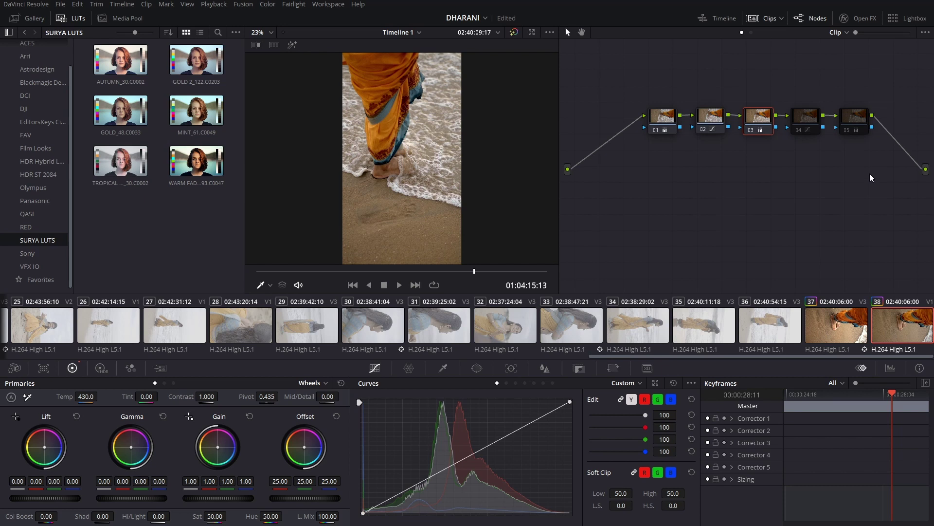
pyautogui.click(813, 120)
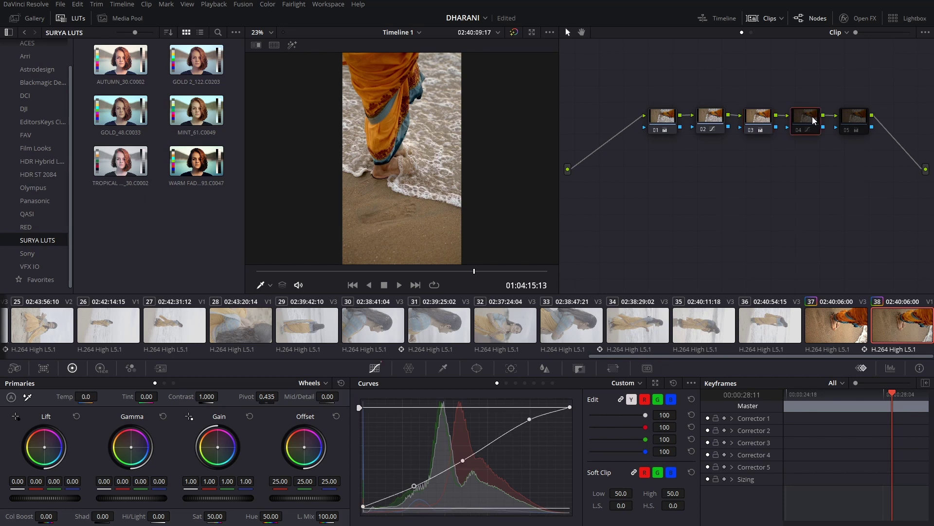
pyautogui.hotkey('ctrl', 'd')
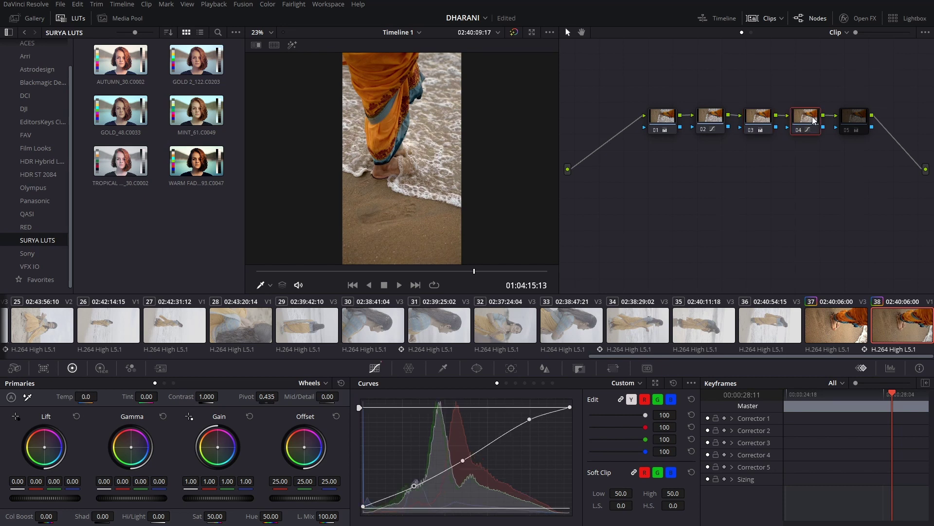
pyautogui.click(861, 119)
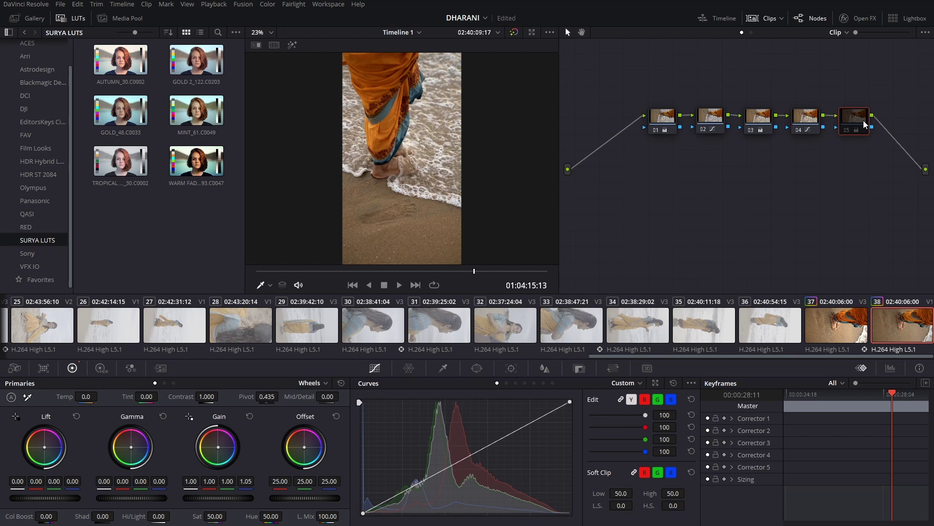
pyautogui.hotkey('ctrl', 'd')
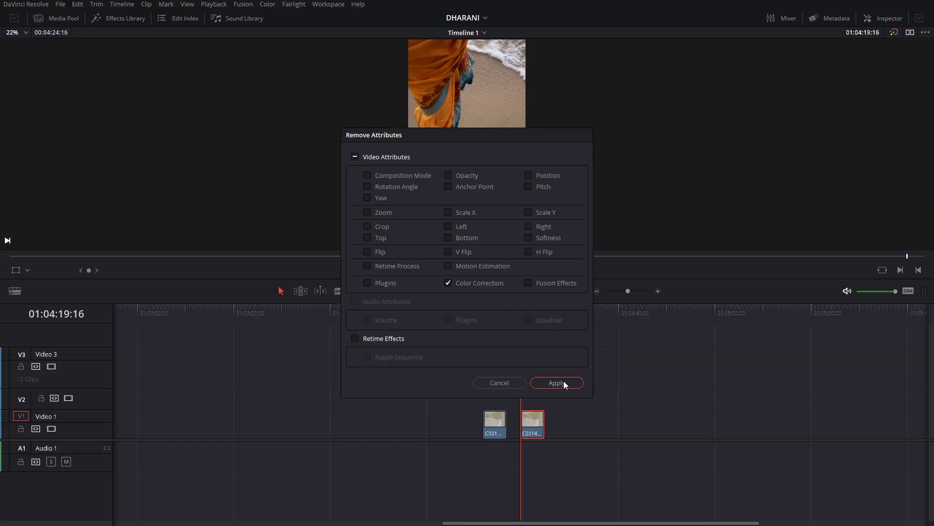
# Apply the removal of the clip's colour correction and return to the Color page.
pyautogui.click(561, 385)
pyautogui.hotkey('shift', '6')
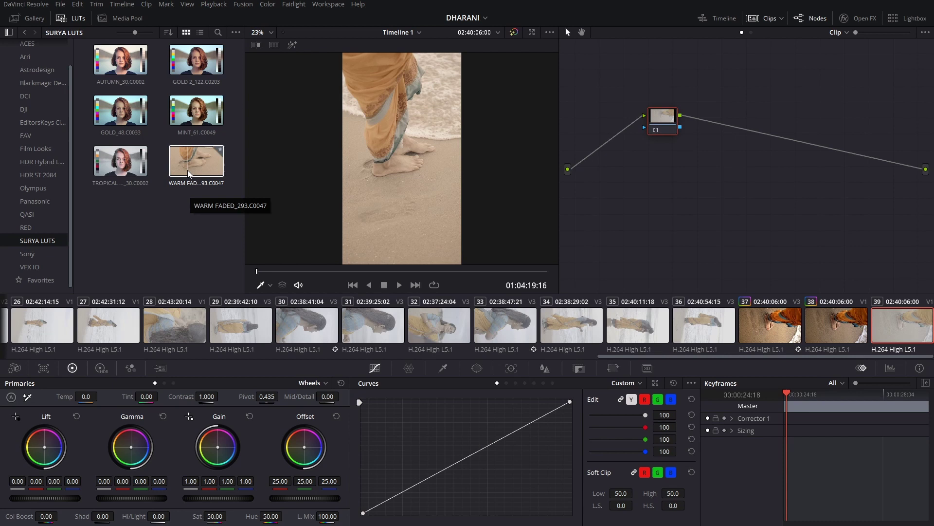
# Apply the WARM FADED LUT to node 01, add an S-curve node with lowered Lift, then a third node.
pyautogui.moveTo(188, 174); pyautogui.dragTo(663, 123)
pyautogui.hotkey('alt', 's')
pyautogui.moveTo(363, 512); pyautogui.dragTo(393, 513)
pyautogui.moveTo(570, 401); pyautogui.dragTo(555, 402)
pyautogui.moveTo(434, 492); pyautogui.dragTo(437, 499)
pyautogui.moveTo(516, 431); pyautogui.dragTo(531, 411)
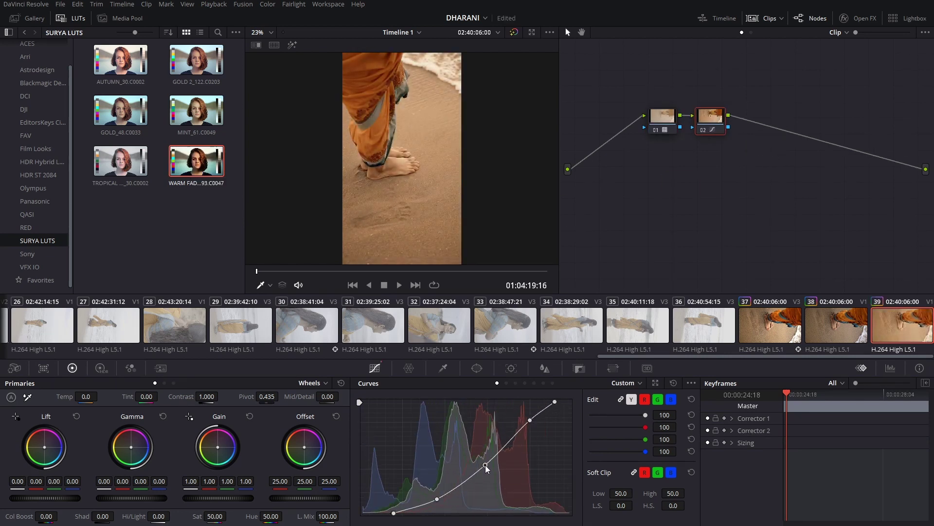
pyautogui.moveTo(46, 499); pyautogui.dragTo(41, 499)
pyautogui.hotkey('alt', 's')
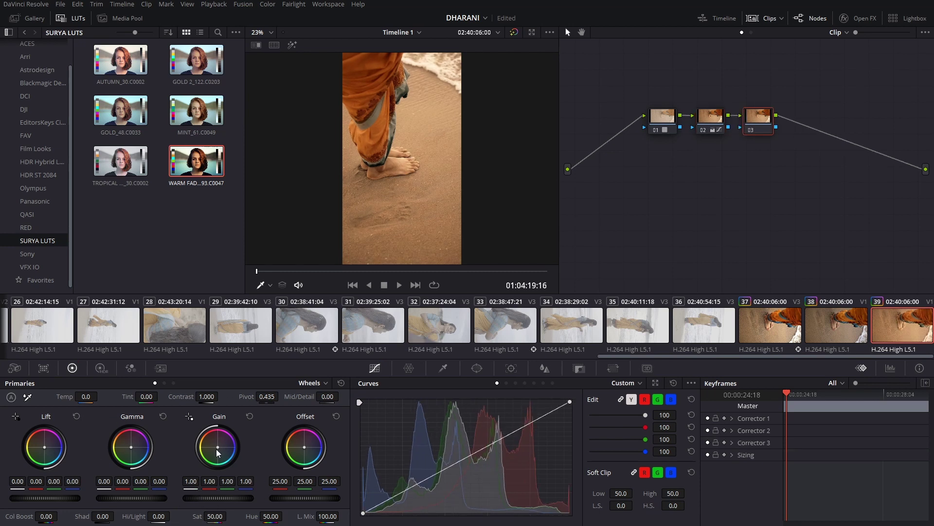